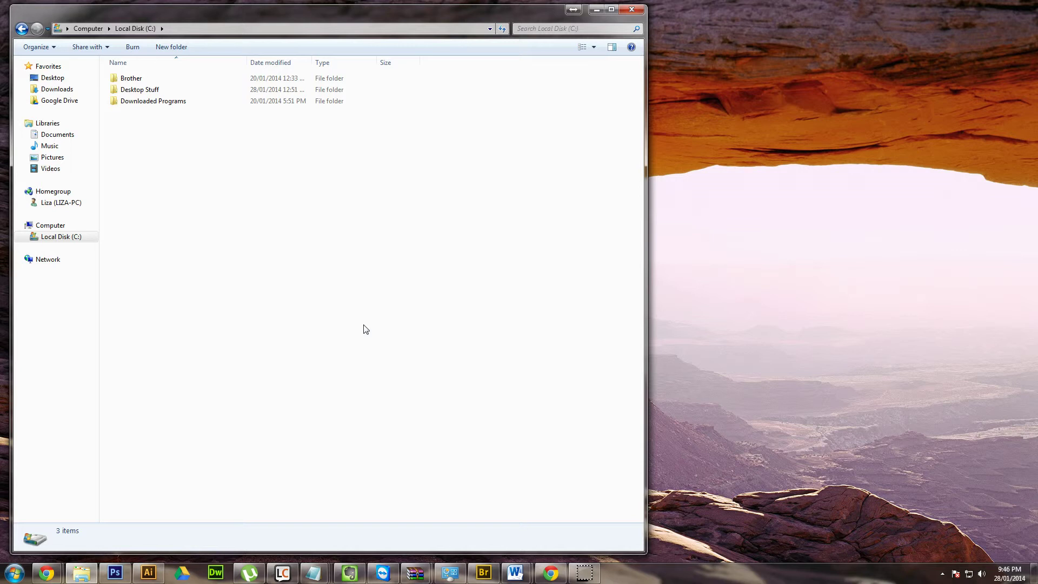
Step: Go to the C:\Windows folder via the Explorer address bar
left_click(326, 297)
left_click(220, 31)
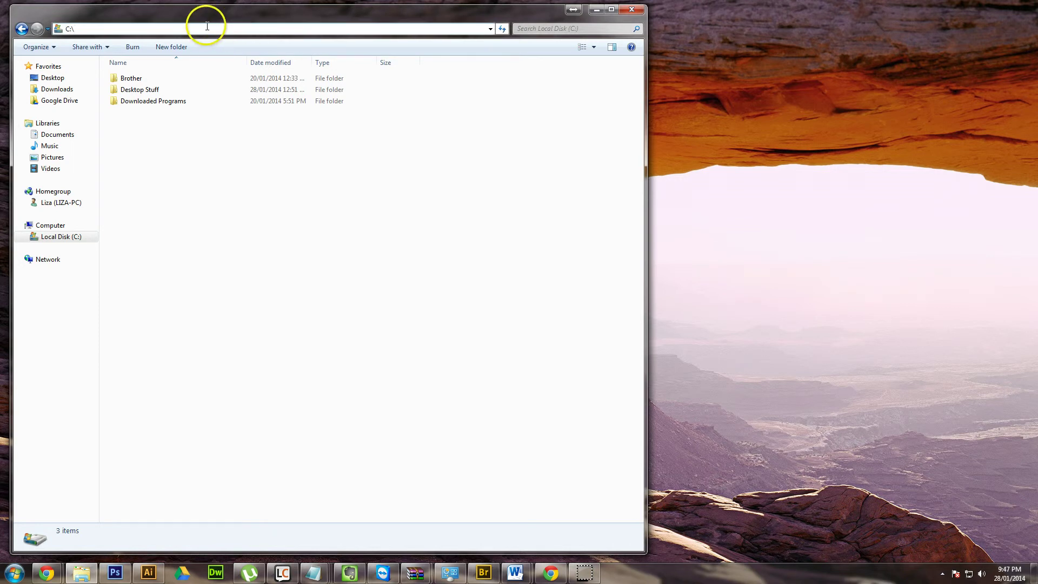
type("windows")
key("Return")
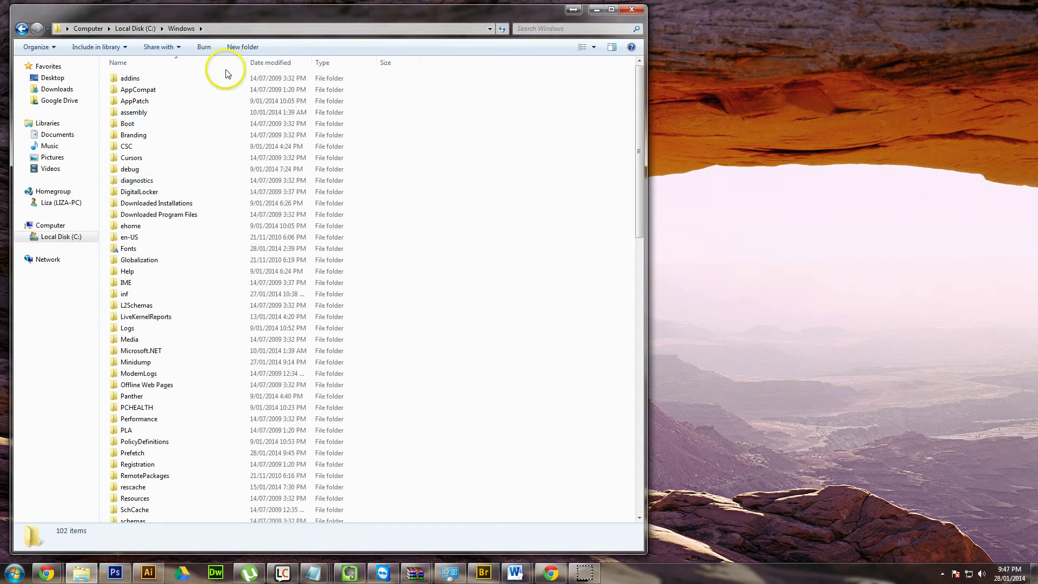
left_click_drag(639, 127, 619, 227)
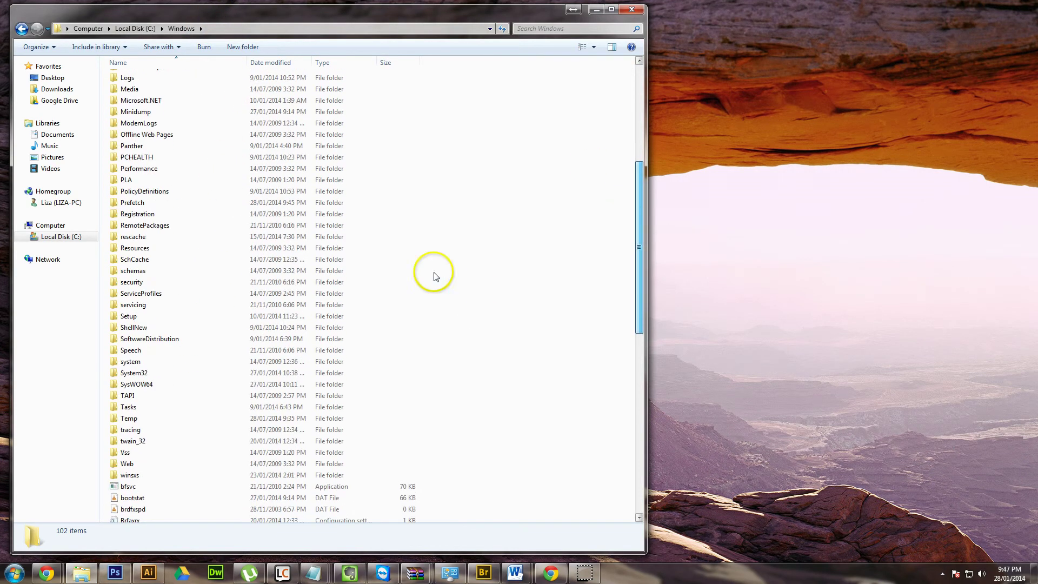
Step: Open System32 > drivers > etc and select the hosts file
double_click(143, 371)
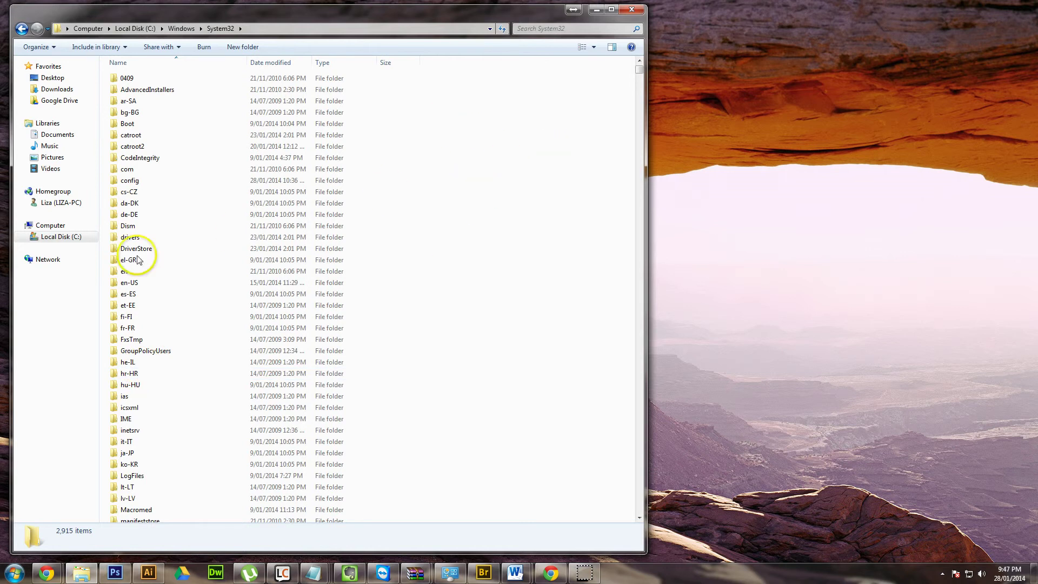
double_click(120, 241)
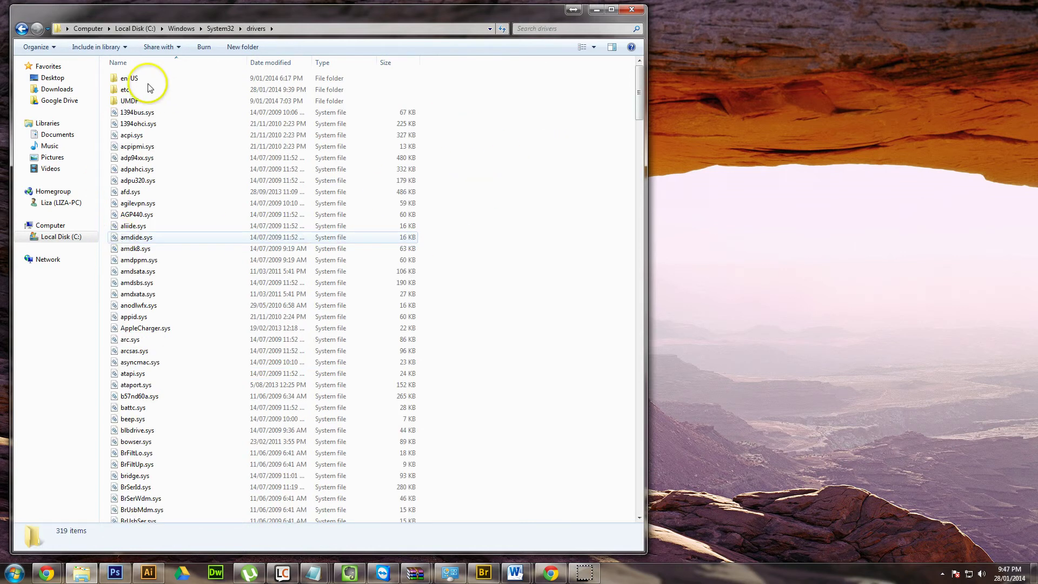
double_click(131, 92)
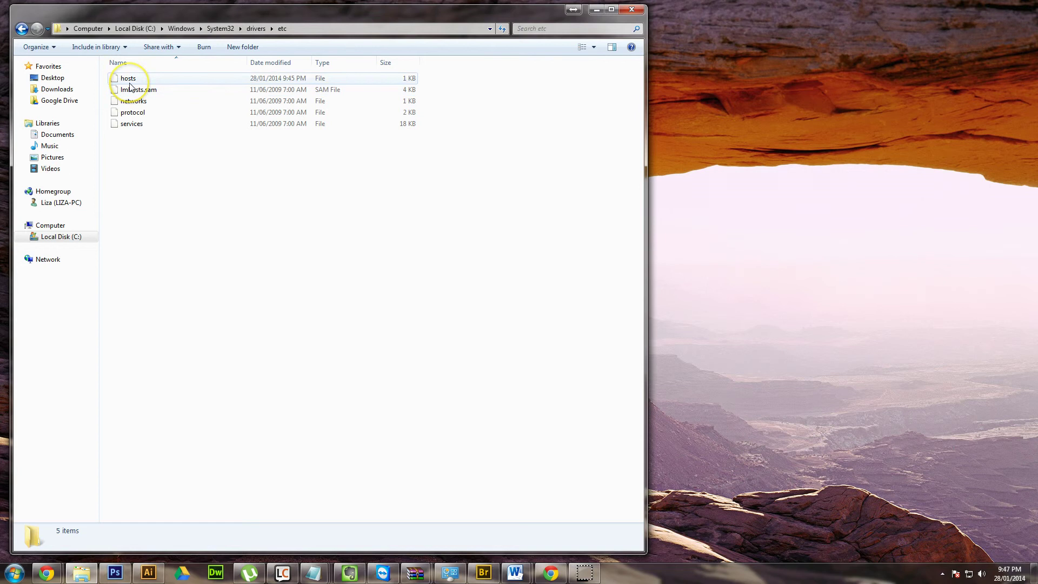
left_click(129, 82)
left_click(130, 83)
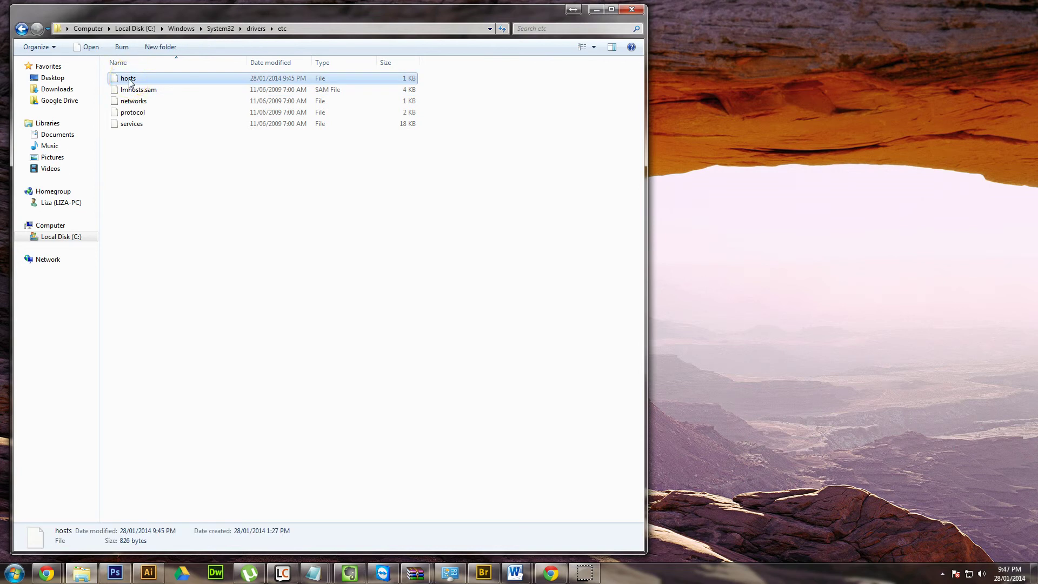
left_click(130, 82)
Step: Move hosts onto the desktop and open it with Notepad
left_click_drag(144, 82, 786, 163)
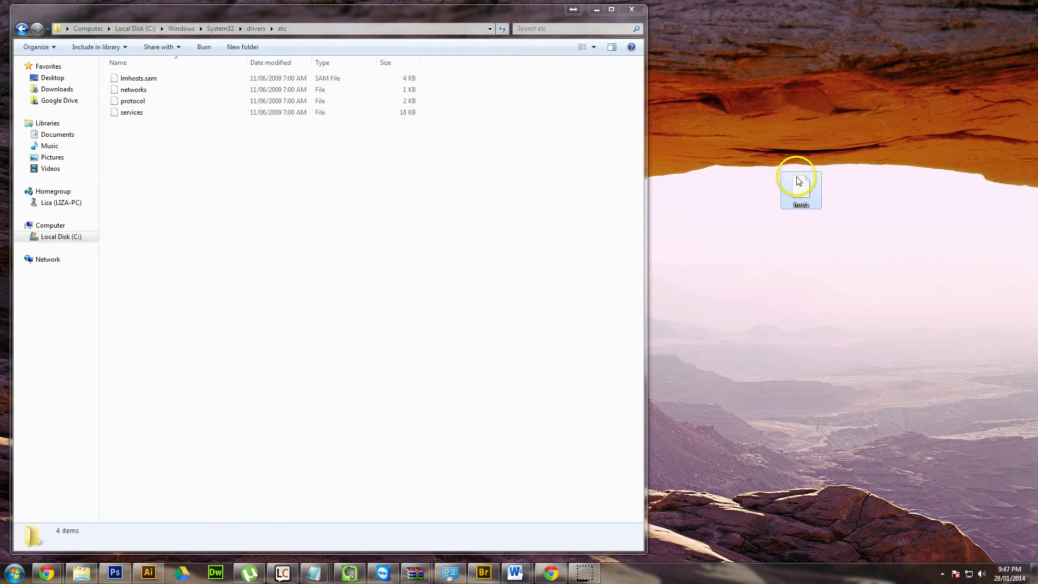
right_click(796, 184)
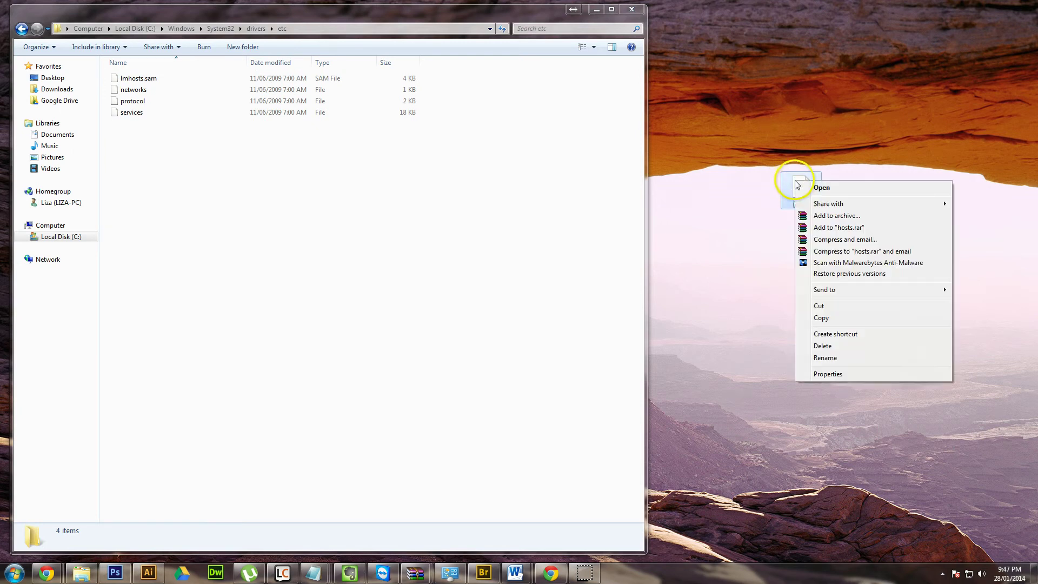
left_click(816, 187)
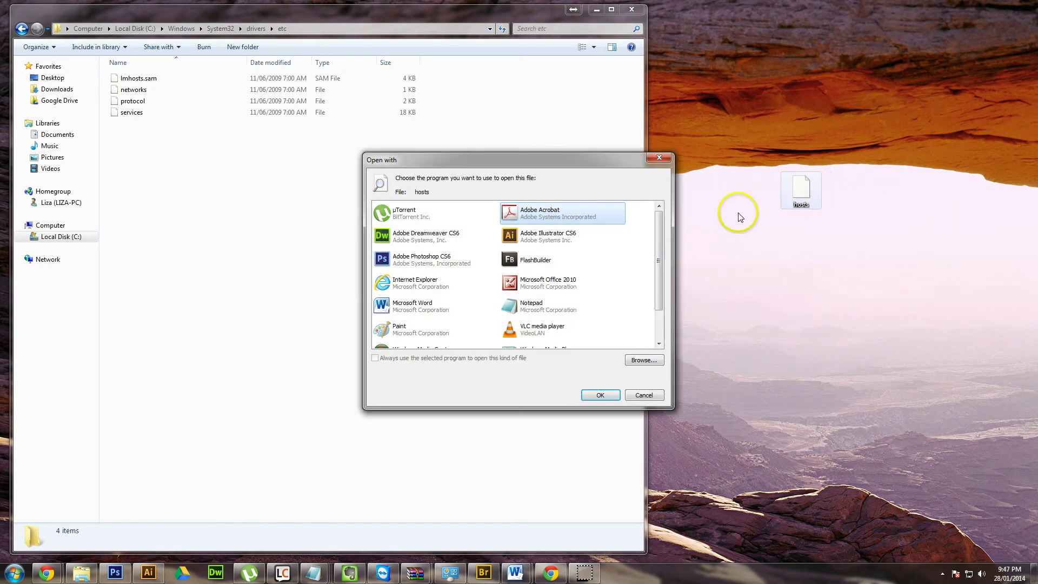
double_click(552, 309)
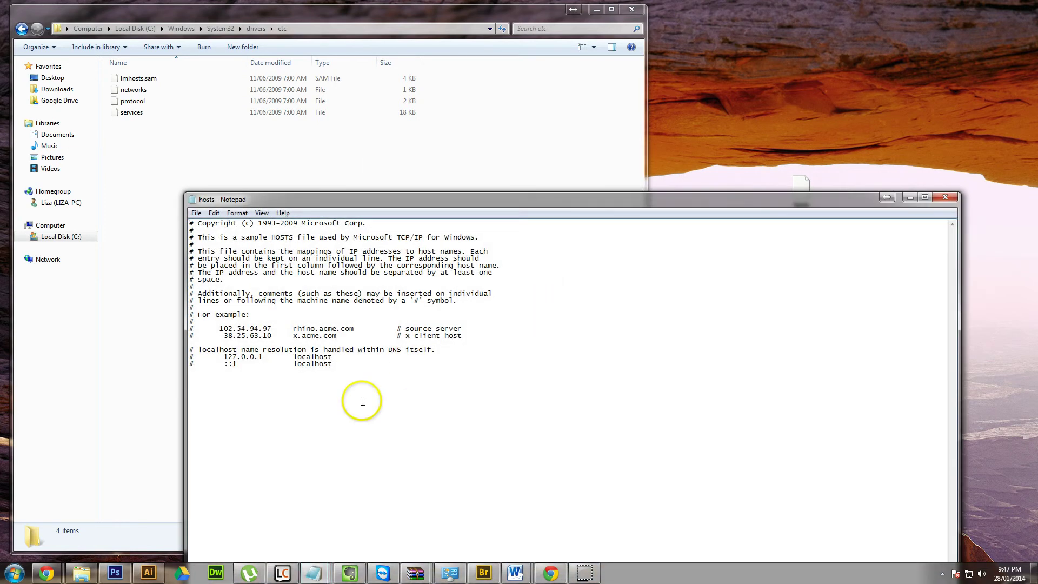
left_click(362, 401)
left_click(243, 470)
type("198.192.0.1 facebook.com 198.192.0.1 www.facebook.com")
left_click(269, 406)
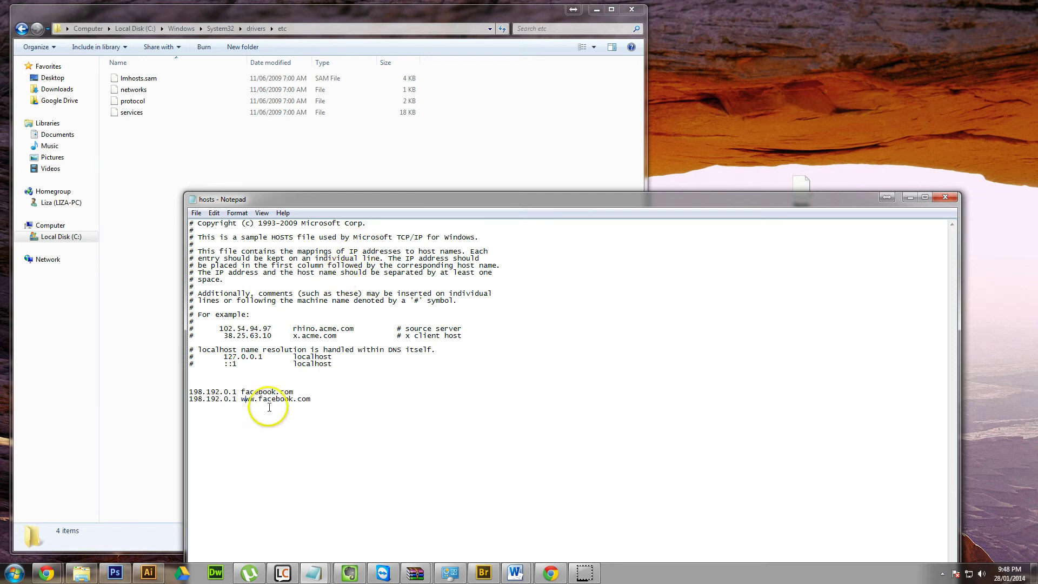
left_click_drag(237, 392, 189, 393)
left_click(243, 400)
Step: Save the hosts file, close Notepad, and move it back into the etc folder
left_click(196, 213)
left_click(222, 250)
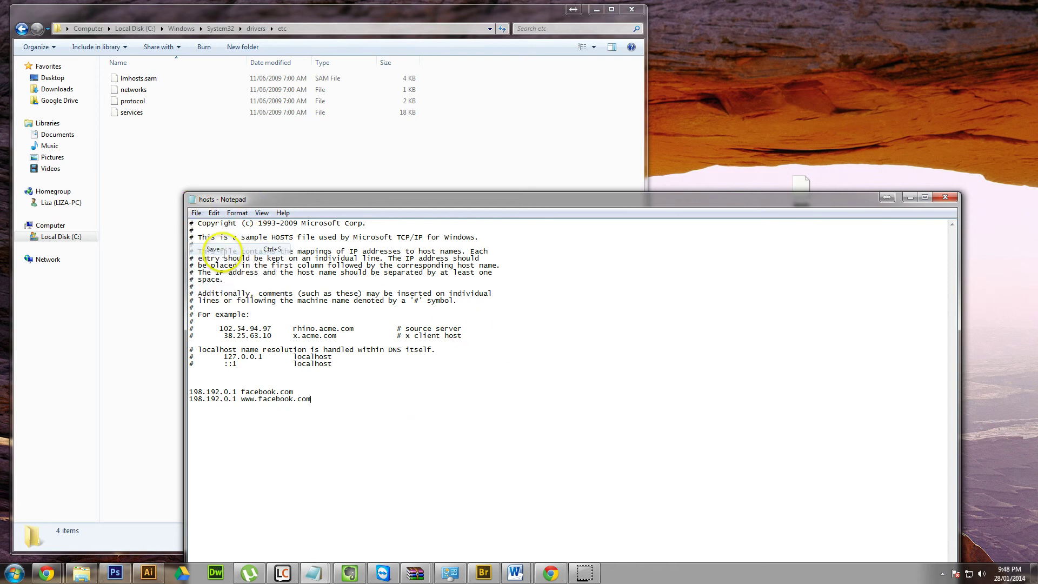
left_click(944, 196)
left_click_drag(797, 187, 179, 162)
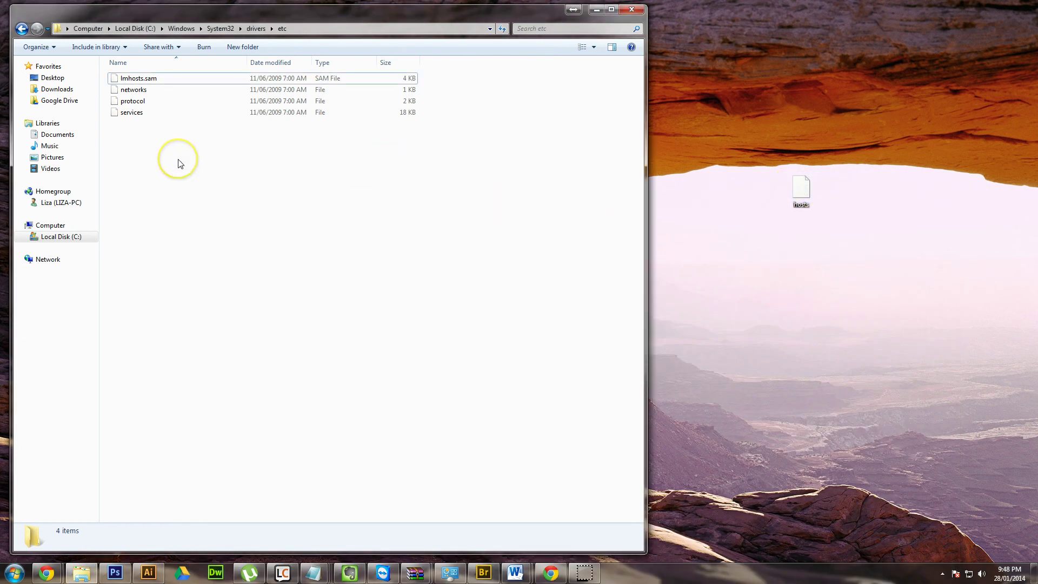
left_click(494, 325)
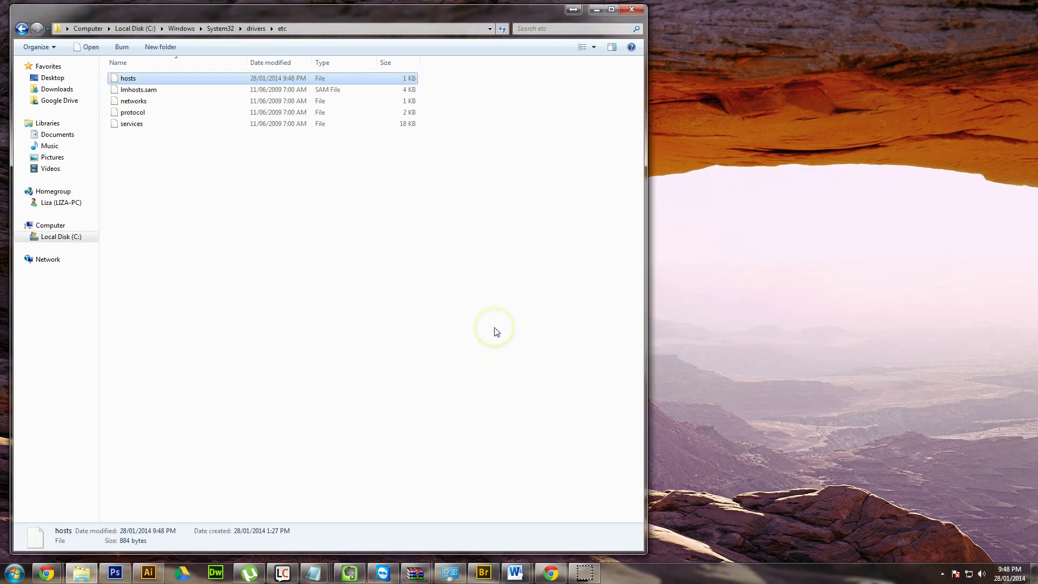
right_click(46, 572)
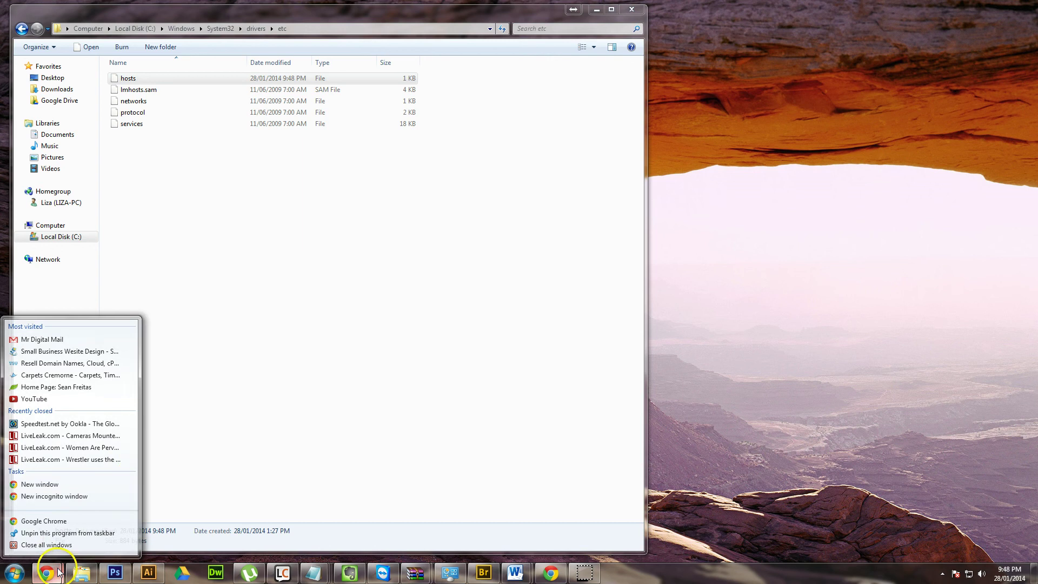
left_click(110, 481)
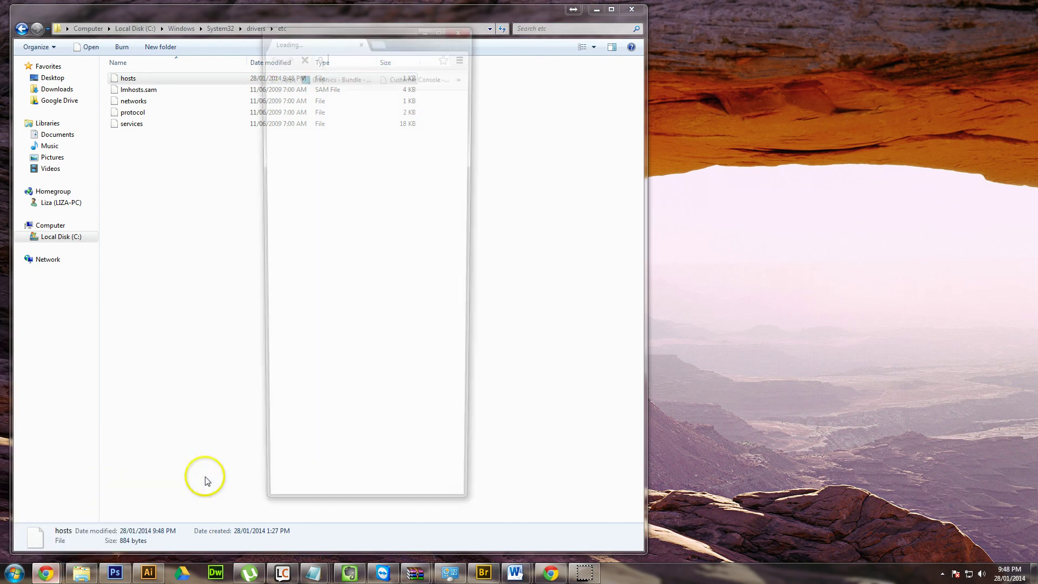
double_click(405, 33)
left_click(271, 21)
type("w")
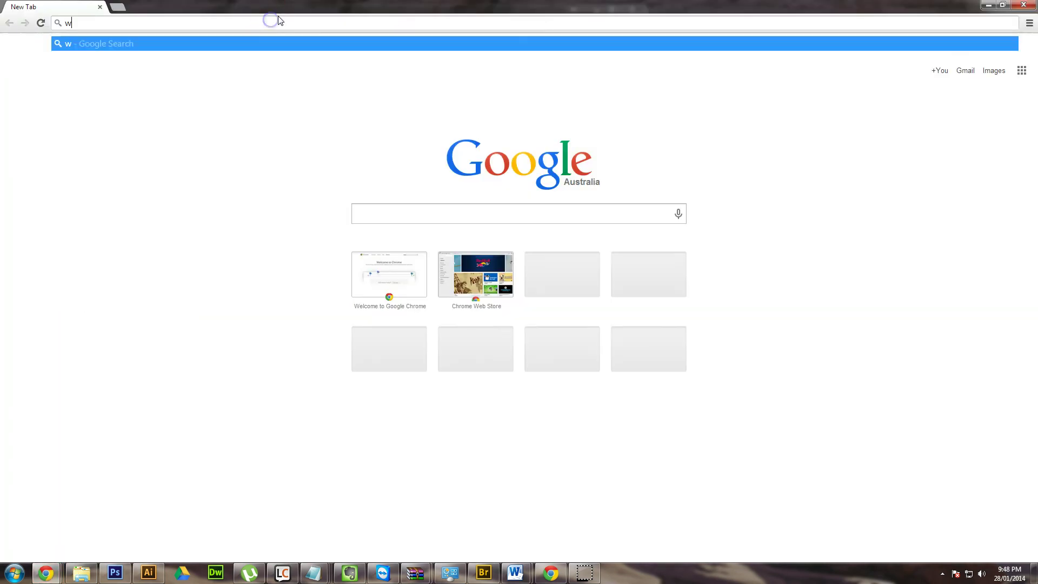
type("ww.facebook.com")
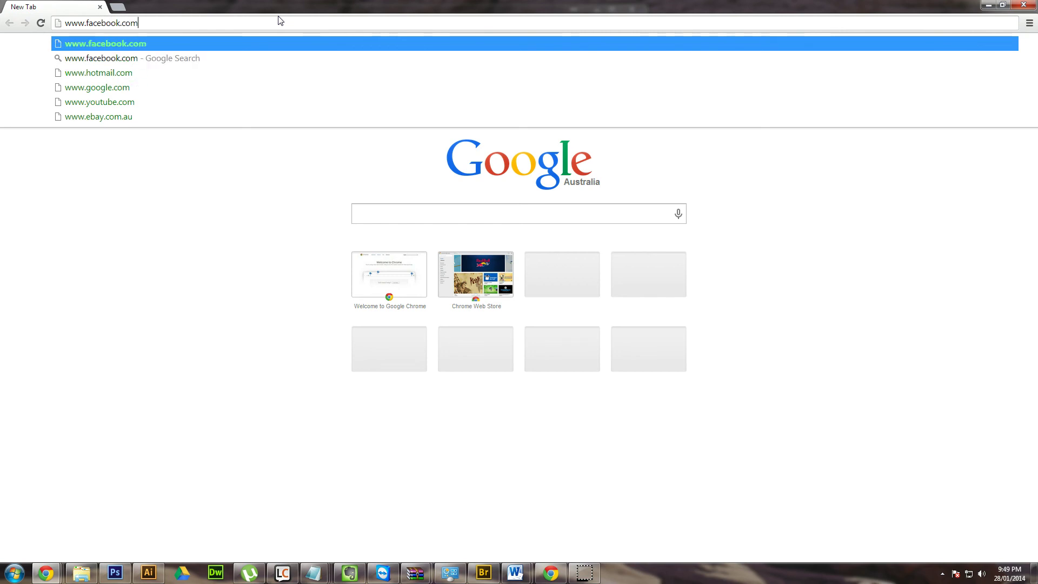
key("Return")
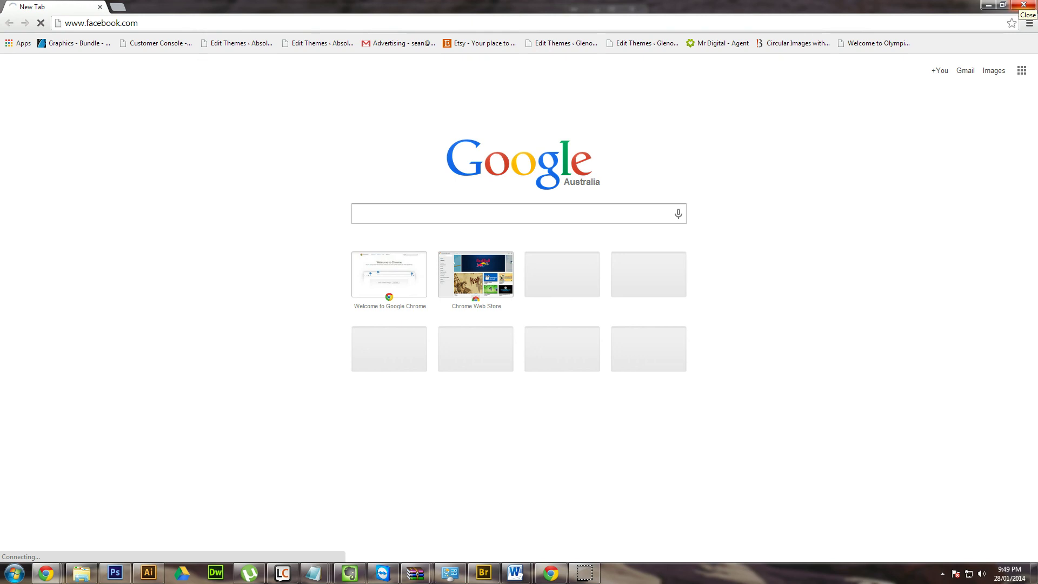
Step: Close Chrome, launch Command Prompt from Start search, and run ping facebook.com
left_click(1023, 5)
key("super")
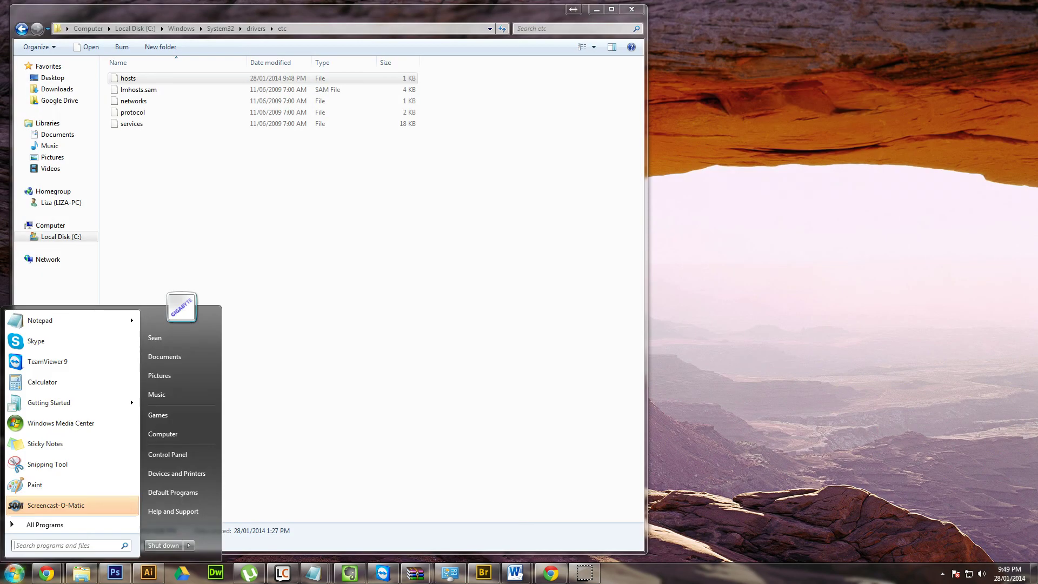
type("notepad")
key("Return")
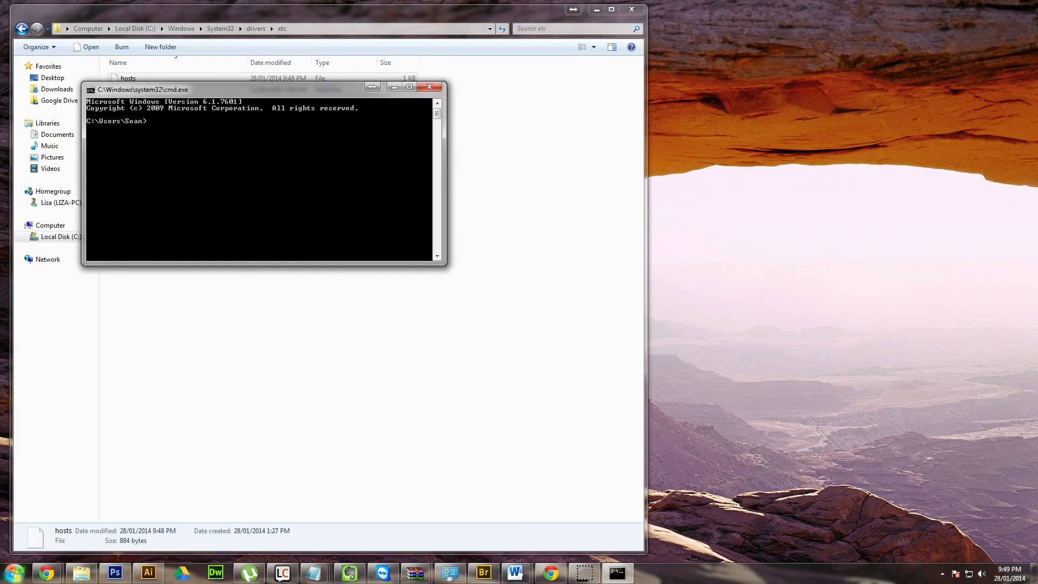
type("ping facebook.com")
key("Return")
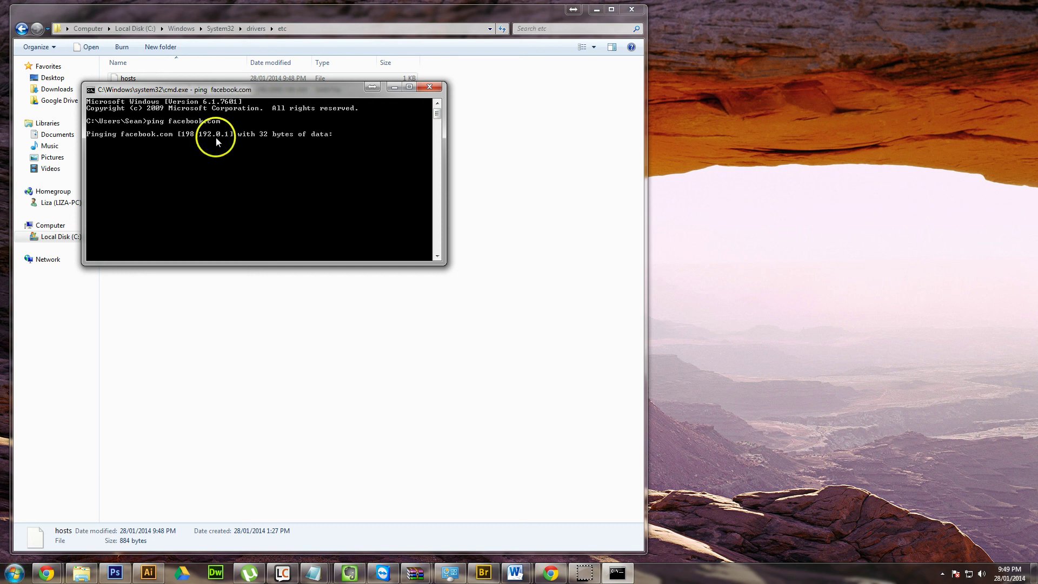